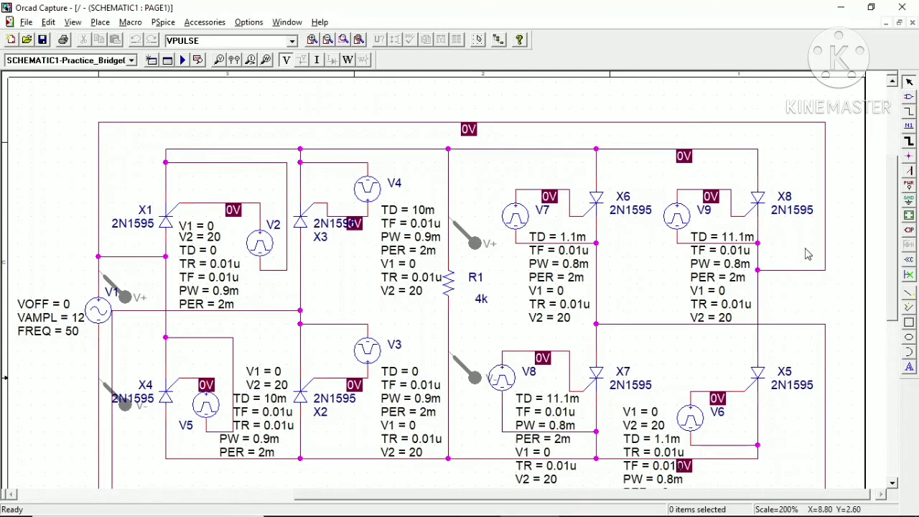
{"action": "left_click_drag", "start_coordinate": [896, 213], "coordinate": [894, 247]}
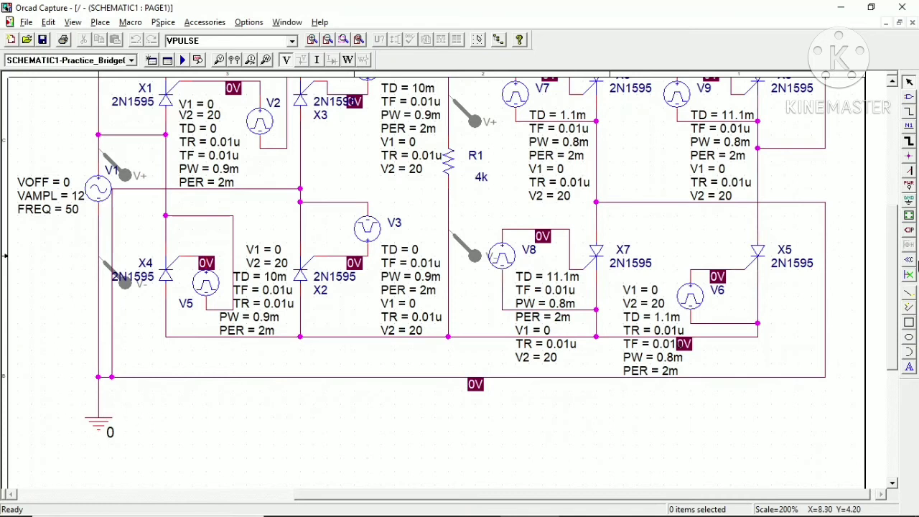
{"action": "left_click_drag", "start_coordinate": [898, 267], "coordinate": [896, 230]}
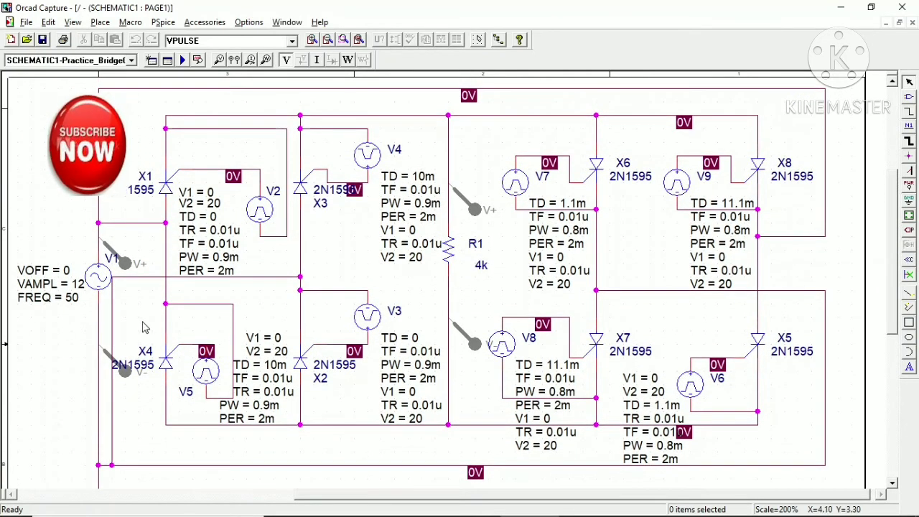
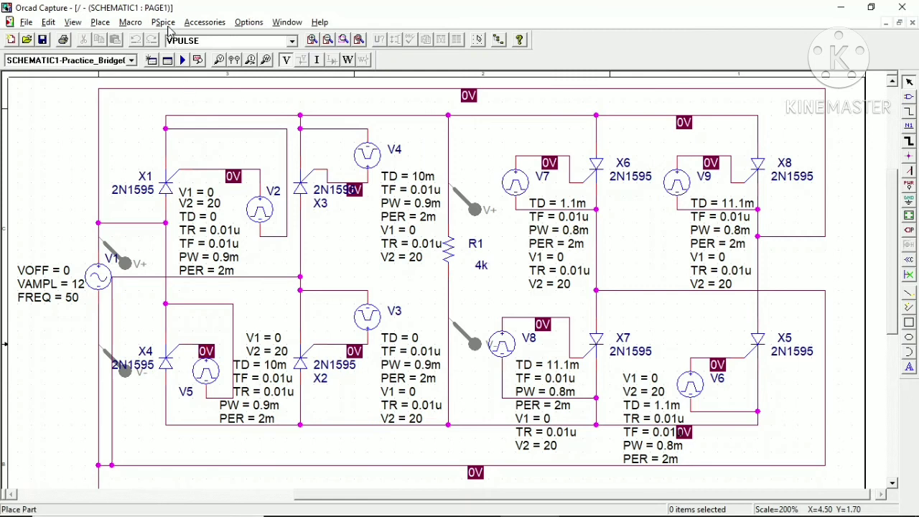
- Re-enter the ms unit so the transient analysis run time is 100ms, and accept the simulation profile settings
{"action": "left_click", "coordinate": [163, 23]}
{"action": "left_click", "coordinate": [177, 53]}
{"action": "key", "text": "alt+Tab"}
{"action": "key", "text": "alt+Tab"}
{"action": "key", "text": "alt+Tab"}
{"action": "key", "text": "alt+Tab"}
{"action": "key", "text": "alt+Tab"}
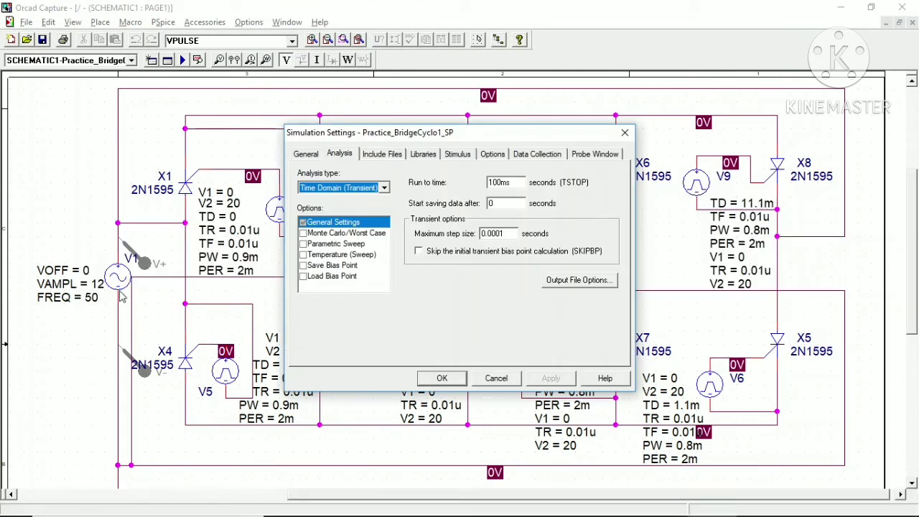
{"action": "left_click", "coordinate": [504, 182]}
{"action": "key", "text": "BackSpace"}
{"action": "key", "text": "BackSpace"}
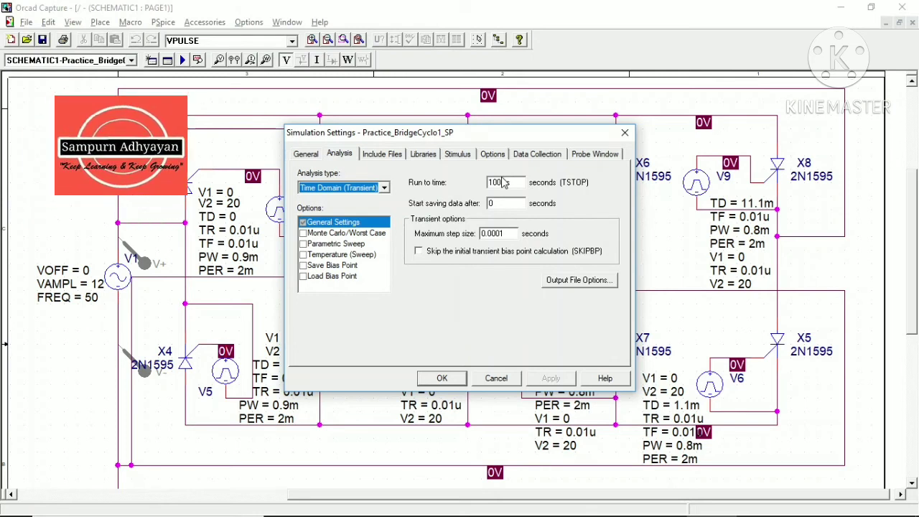
{"action": "type", "text": "ms"}
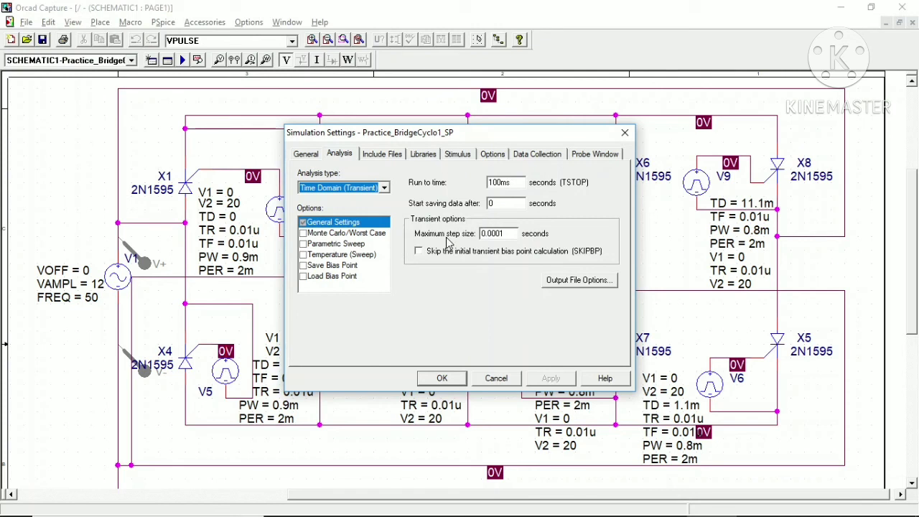
{"action": "left_click", "coordinate": [442, 378]}
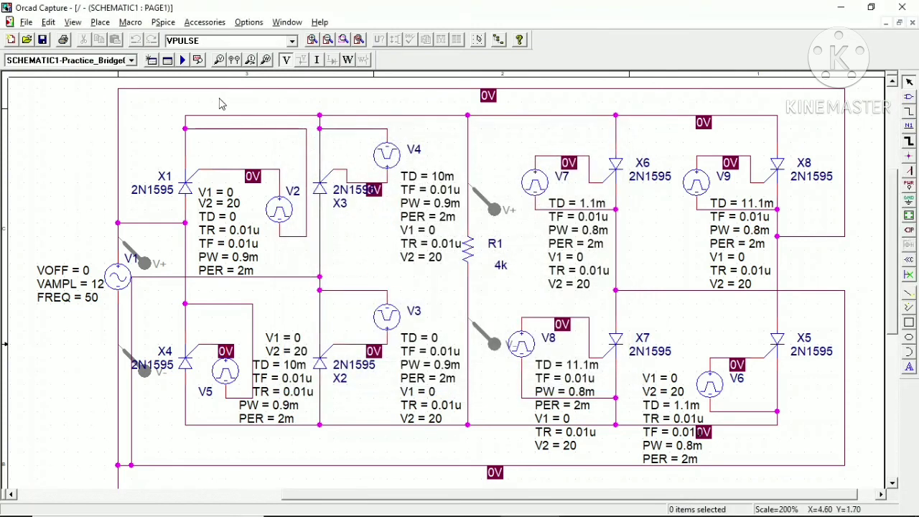
- Run the PSpice simulation of the cycloconverter schematic and switch to the PSpice A/D waveform window
{"action": "left_click", "coordinate": [183, 60]}
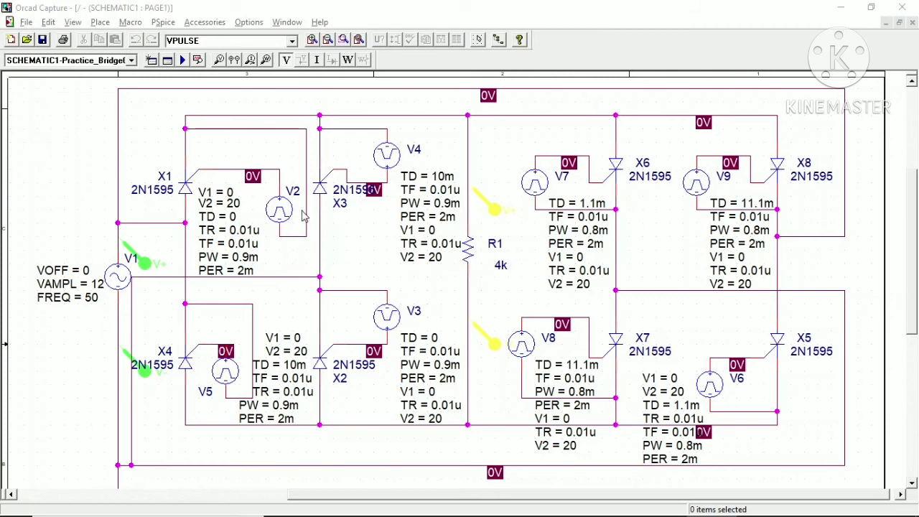
{"action": "key", "text": "alt+Tab"}
{"action": "key", "text": "alt+Tab"}
{"action": "key", "text": "alt+Tab"}
{"action": "key", "text": "alt+Tab"}
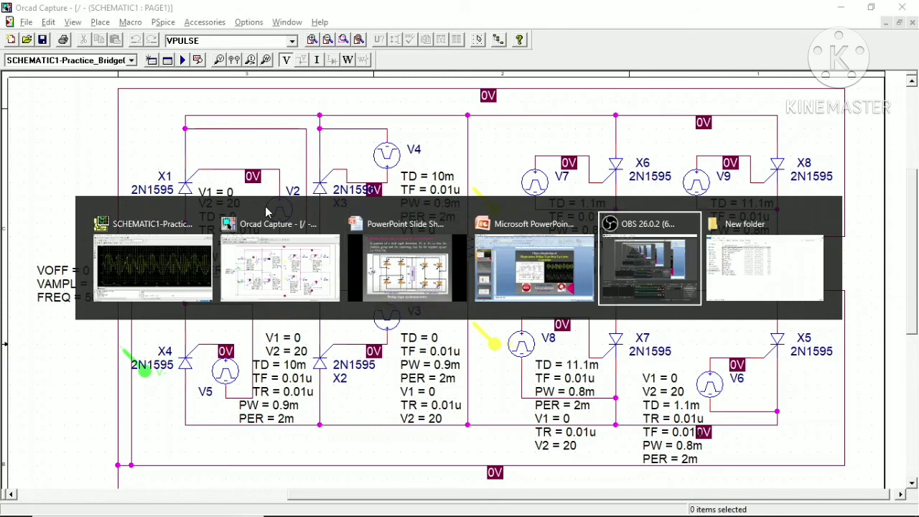
{"action": "key", "text": "alt+Tab"}
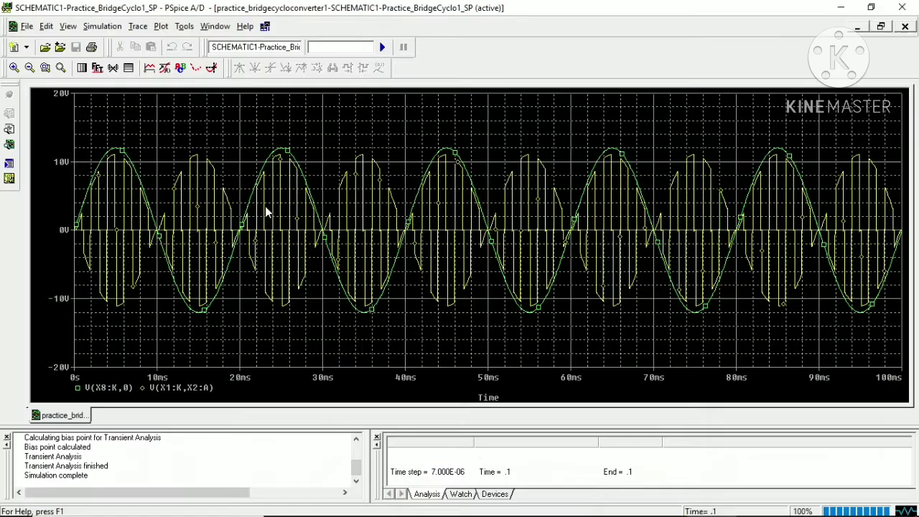
- Set the green V(X8:K,0) input voltage trace to the third line width in the trace properties
{"action": "right_click", "coordinate": [122, 152]}
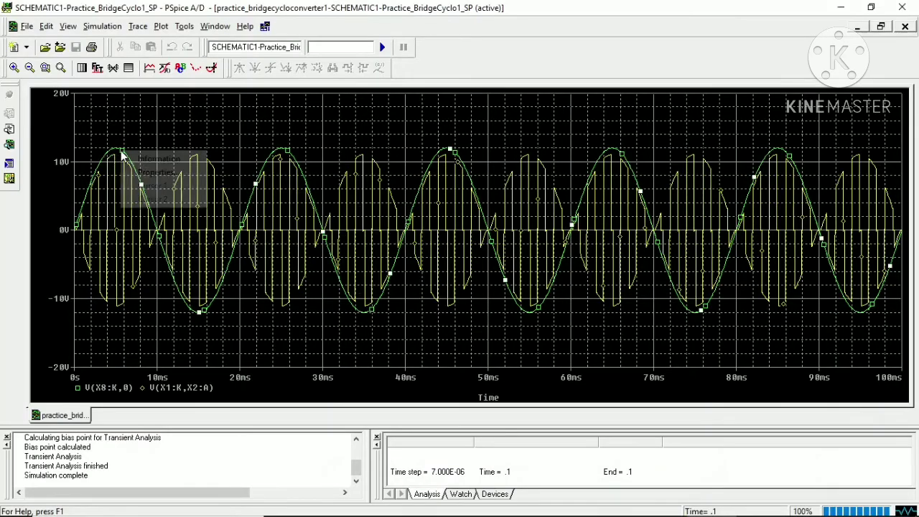
{"action": "left_click", "coordinate": [138, 170]}
{"action": "left_click", "coordinate": [118, 114]}
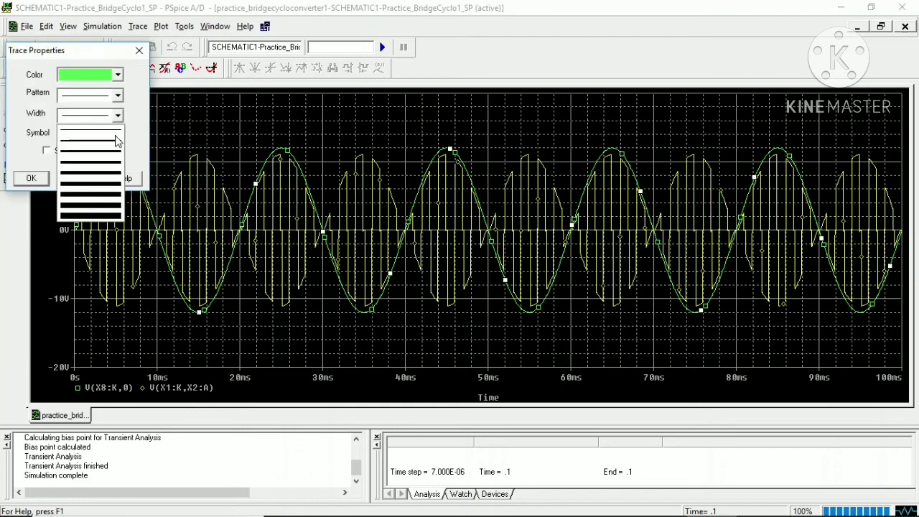
{"action": "left_click", "coordinate": [112, 154]}
{"action": "left_click", "coordinate": [31, 178]}
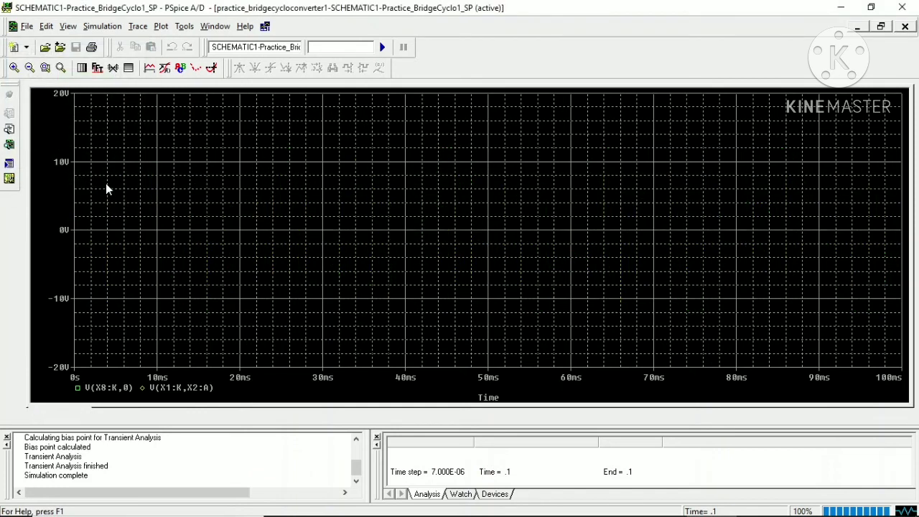
- Give the yellow V(X1:K,X2:A) output voltage trace the third line width in its trace properties
{"action": "right_click", "coordinate": [108, 186]}
{"action": "left_click", "coordinate": [139, 205]}
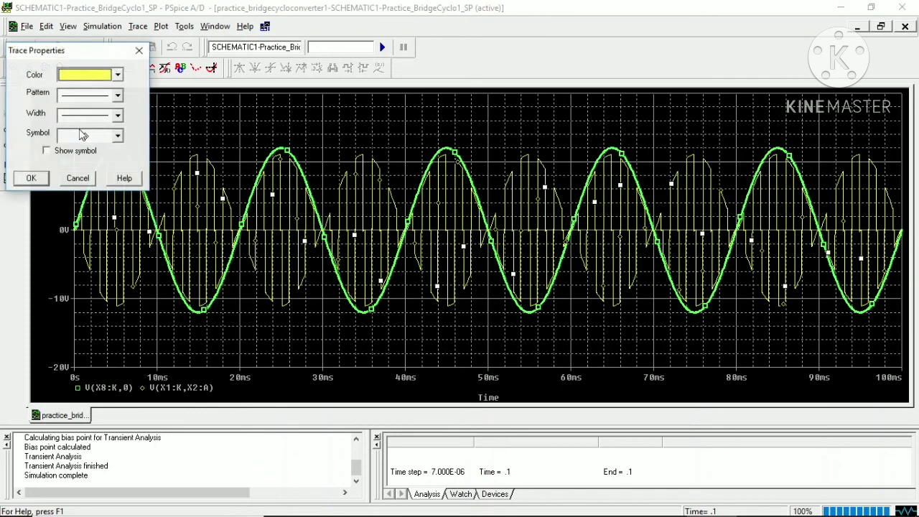
{"action": "left_click", "coordinate": [118, 115]}
{"action": "left_click", "coordinate": [109, 152]}
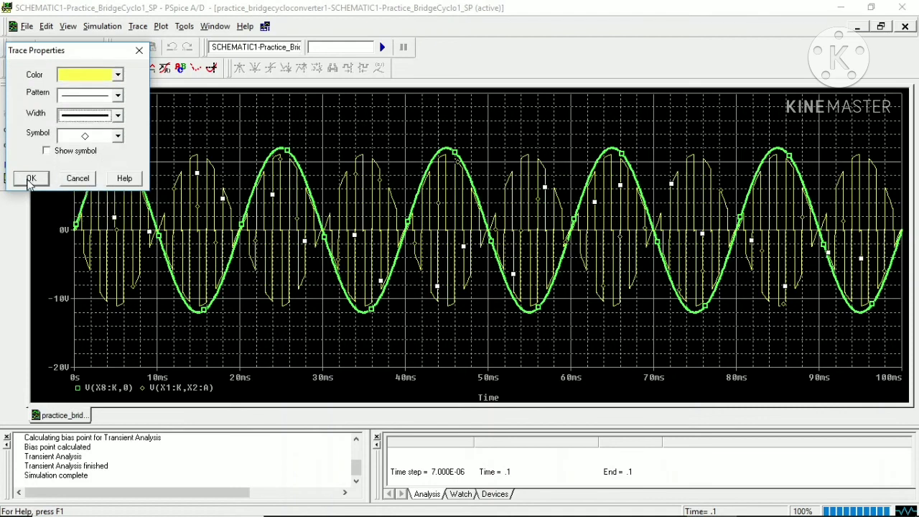
{"action": "left_click", "coordinate": [30, 179]}
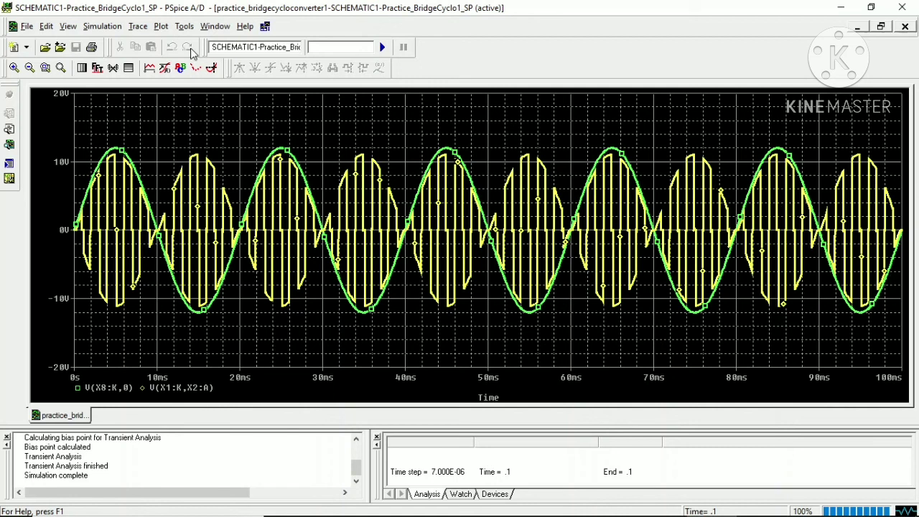
- Add a second plot to the waveform window and move the V(X8:K,0) trace into it
{"action": "left_click", "coordinate": [162, 27]}
{"action": "left_click", "coordinate": [170, 88]}
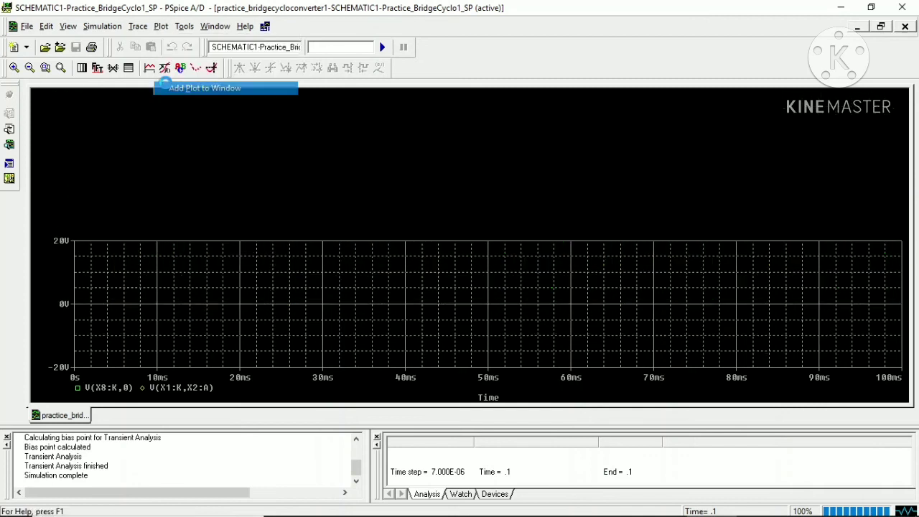
{"action": "left_click", "coordinate": [116, 391]}
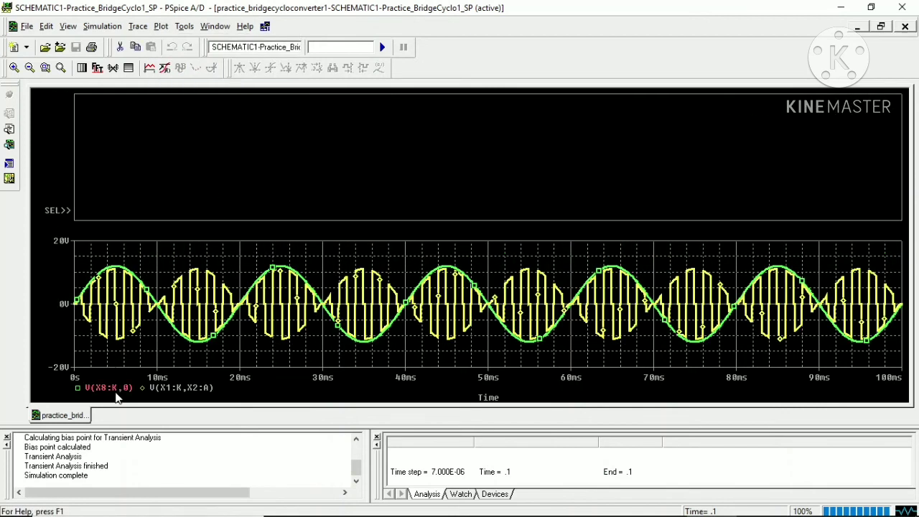
{"action": "key", "text": "ctrl+x"}
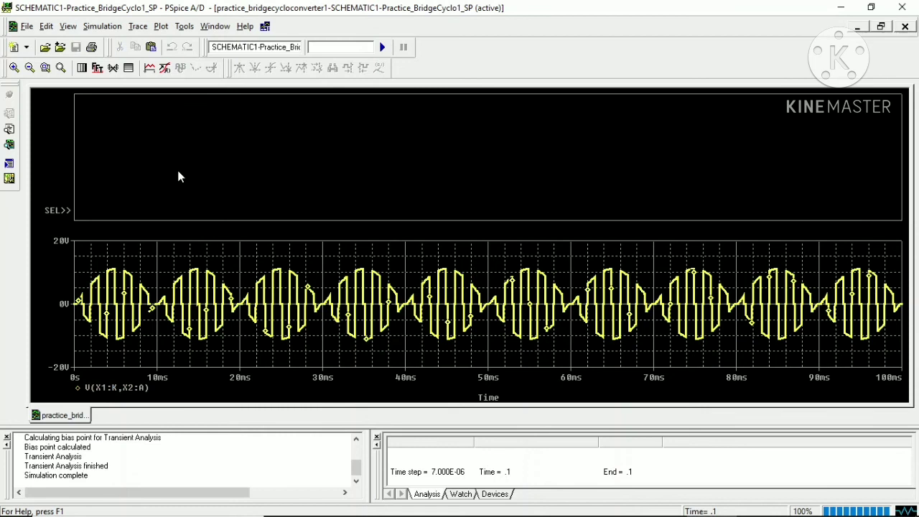
{"action": "key", "text": "ctrl+v"}
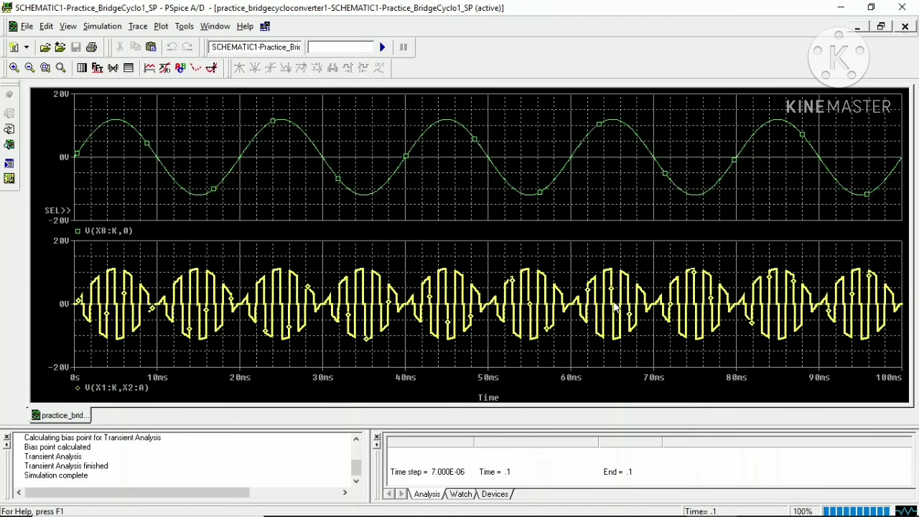
- Apply a thicker line width to the V(X8:K,0) trace in the new upper plot
{"action": "right_click", "coordinate": [409, 155]}
{"action": "left_click", "coordinate": [435, 175]}
{"action": "left_click", "coordinate": [119, 116]}
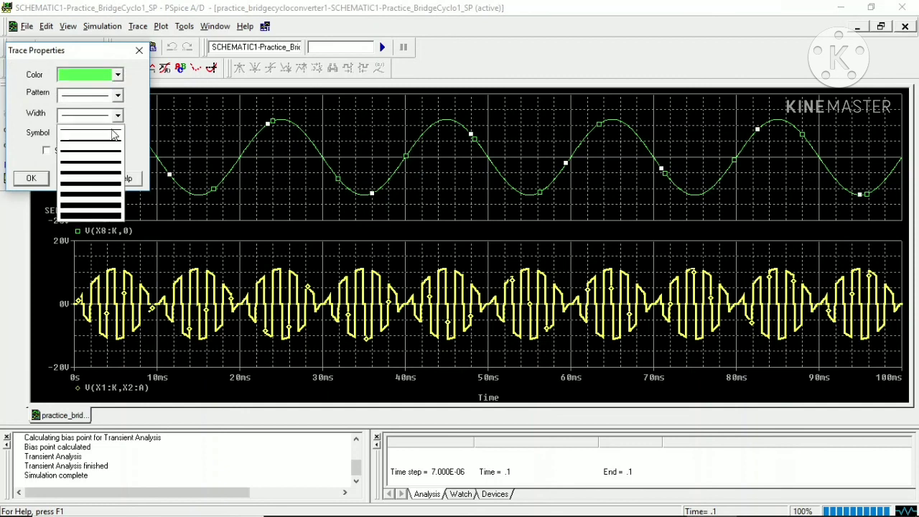
{"action": "left_click", "coordinate": [106, 158]}
{"action": "left_click", "coordinate": [31, 178]}
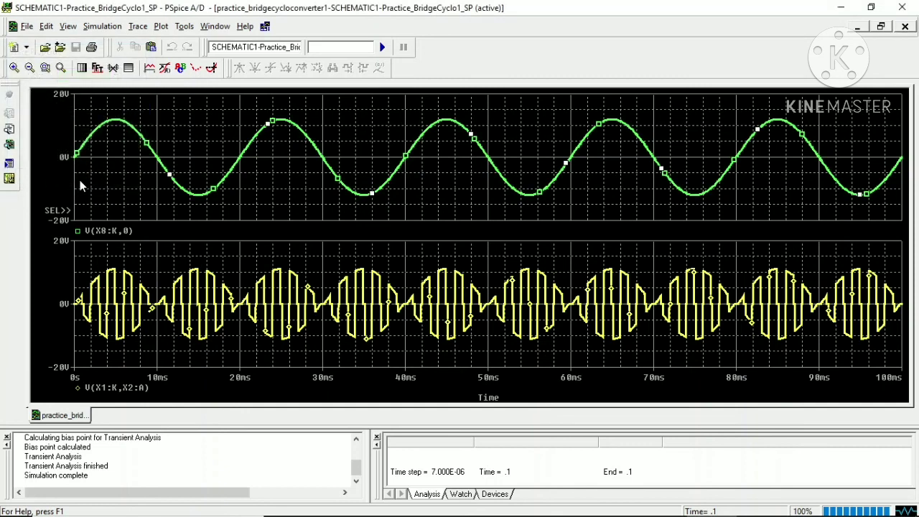